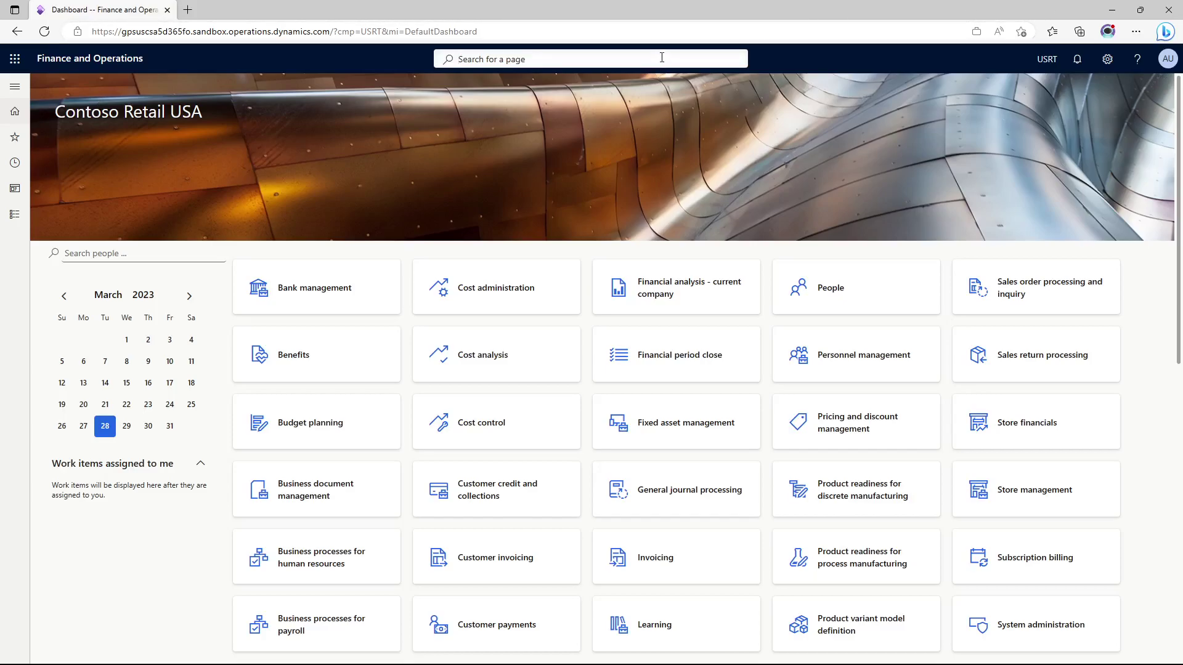
Search for 'assortment' and open the Assortments list page.
text(assortment)
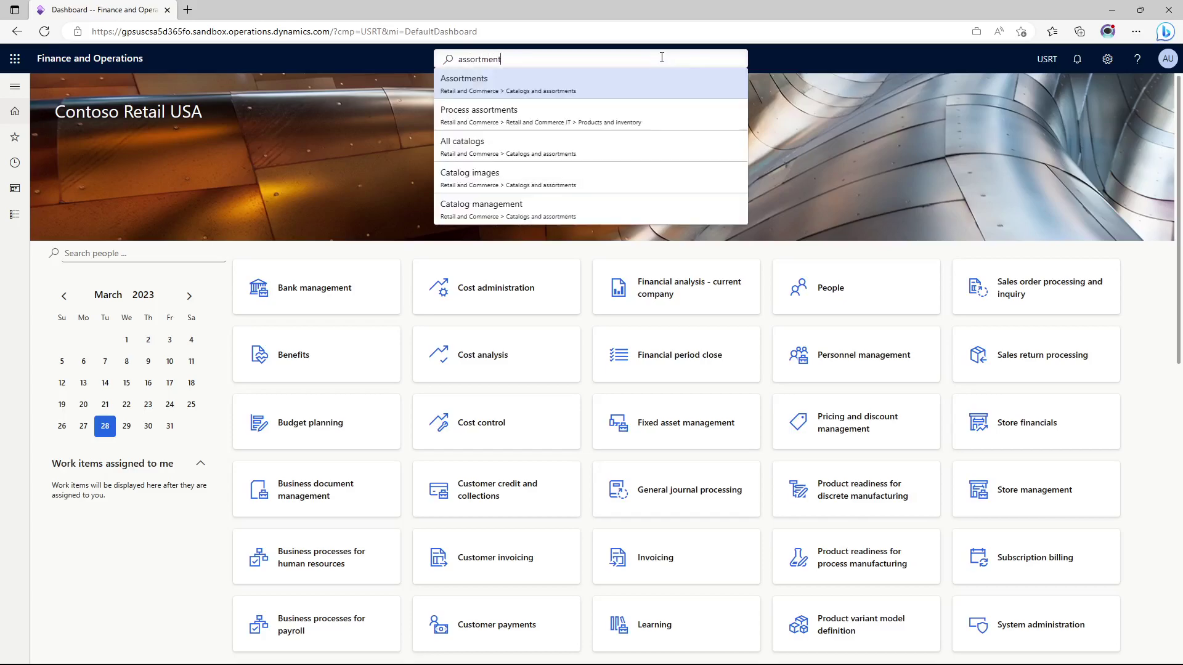
click(608, 84)
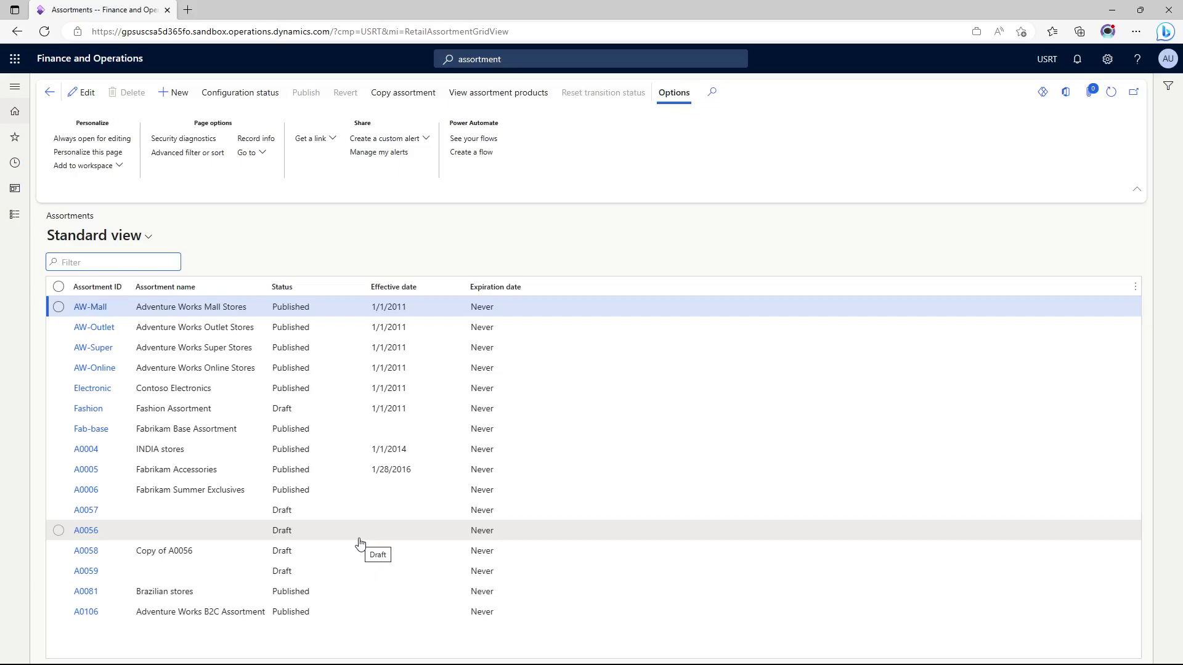
Create new assortment A0107 named 'Adventure Works B2C Assortment'.
click(178, 93)
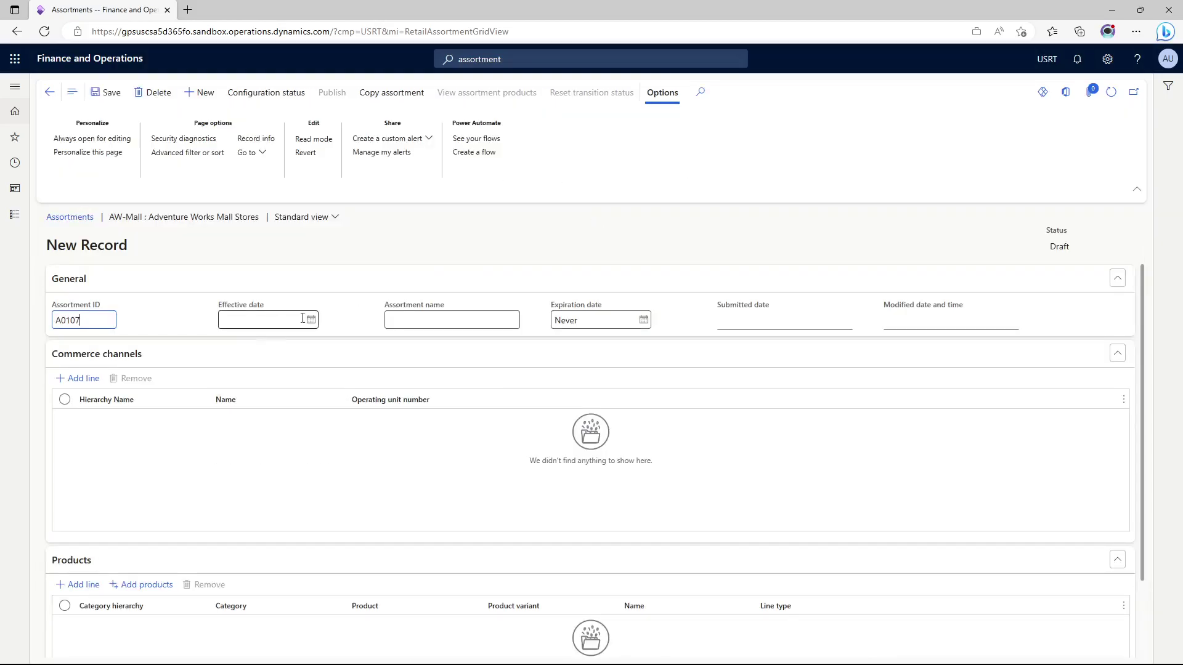
click(436, 315)
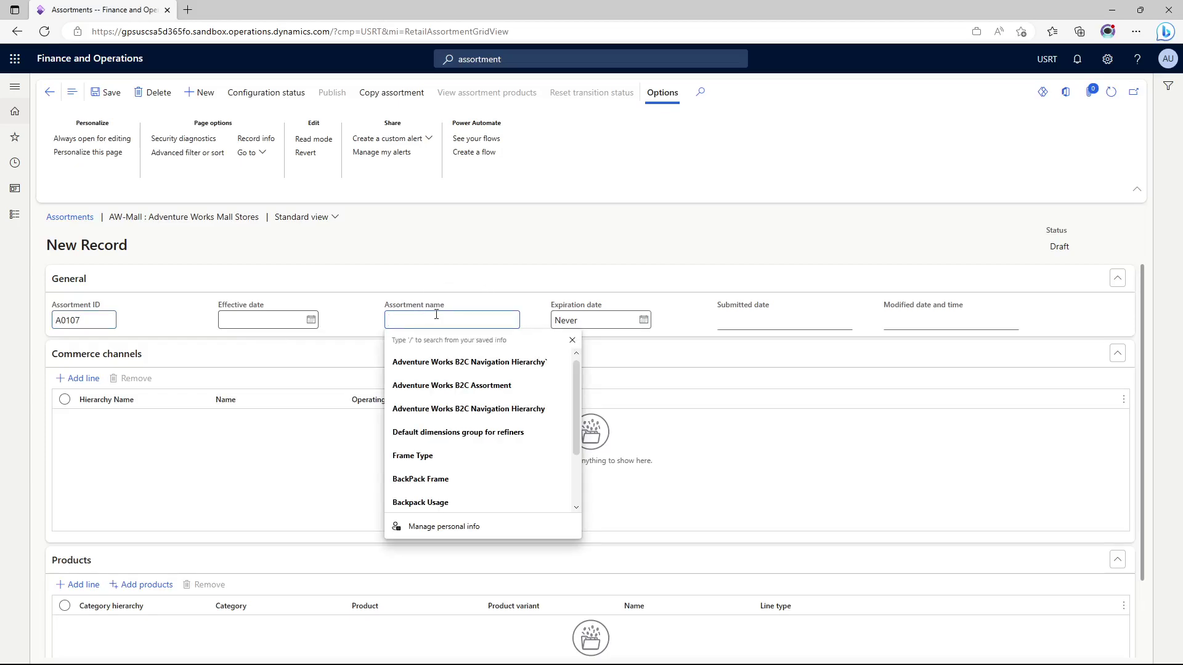
text(Ad)
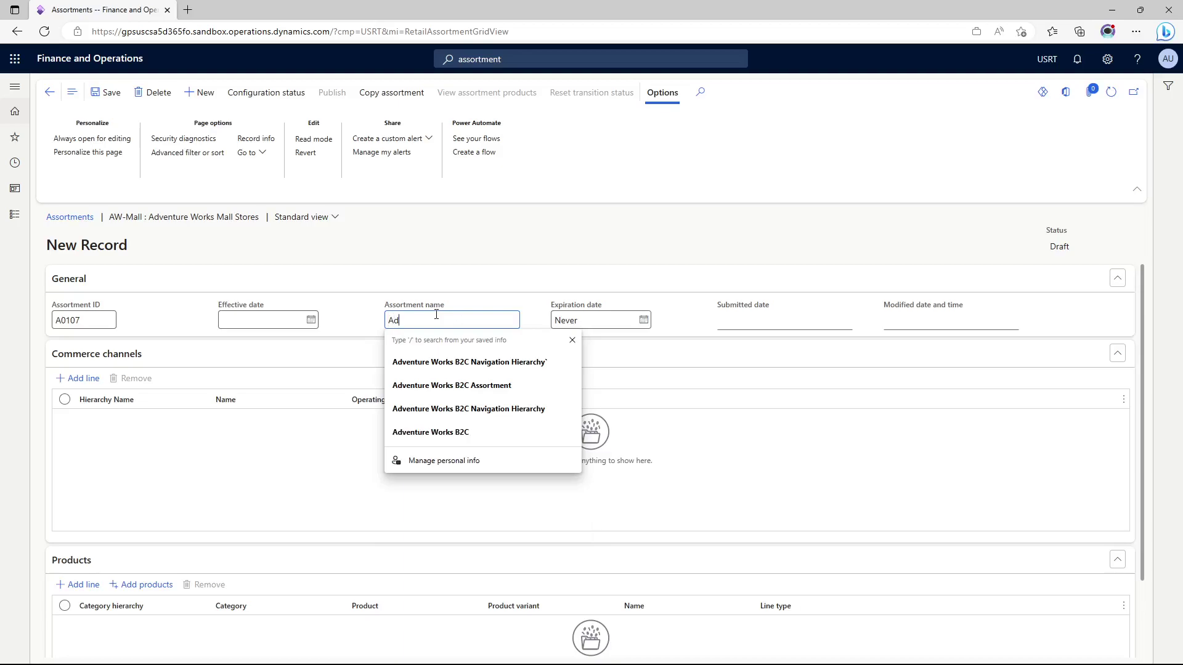
text(venture Works B2C As)
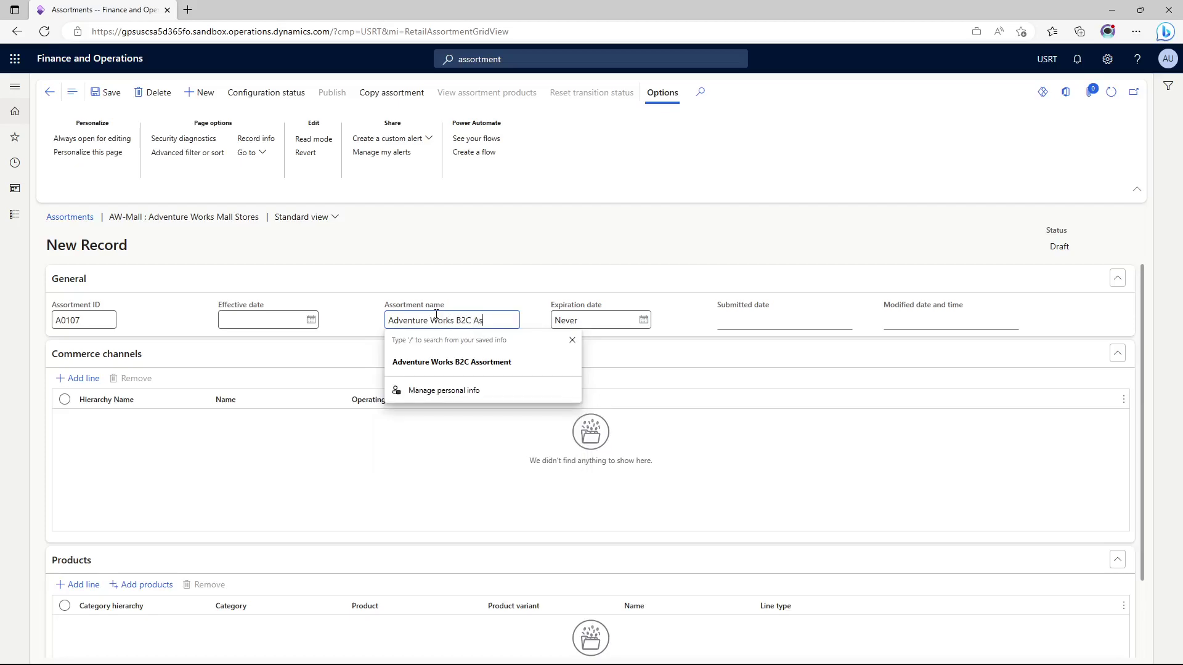
text(sortment)
click(280, 486)
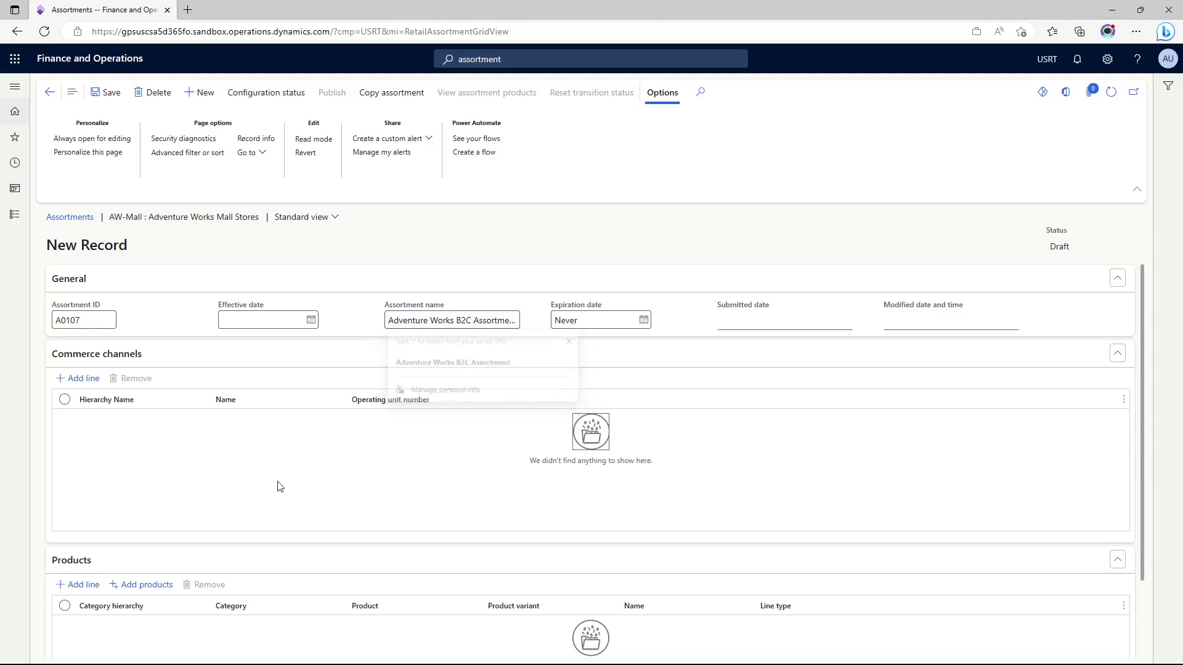
Add the Adventure Works B2C store (operating unit 278) as A0107's commerce channel.
click(73, 382)
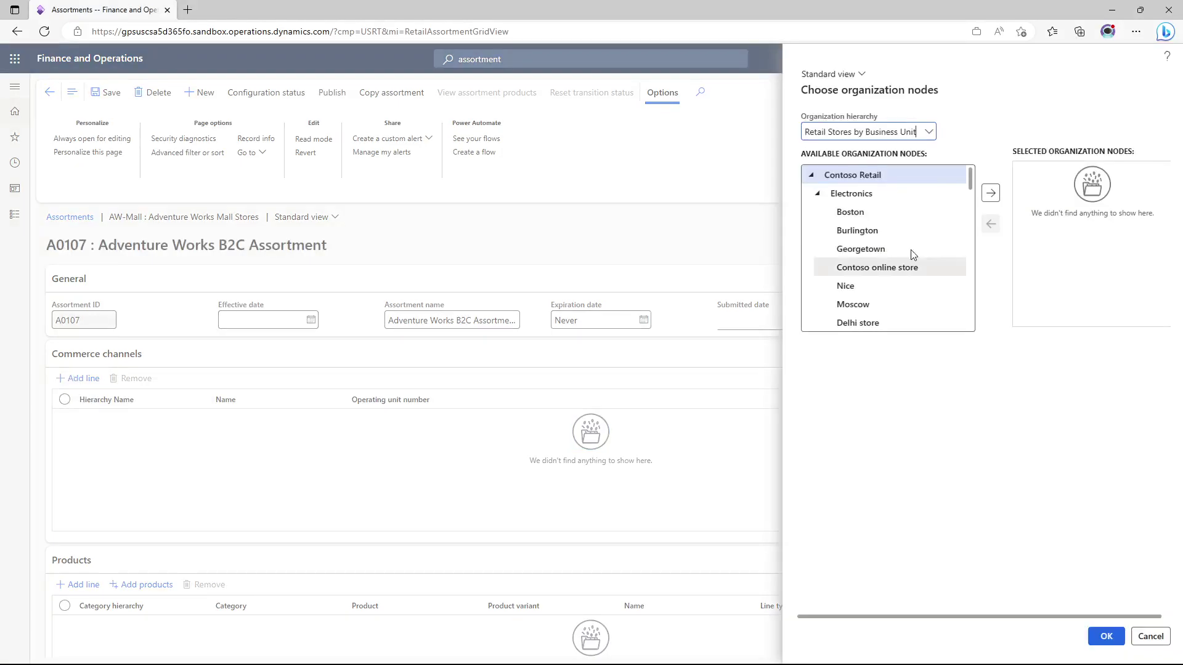
click(818, 195)
click(818, 194)
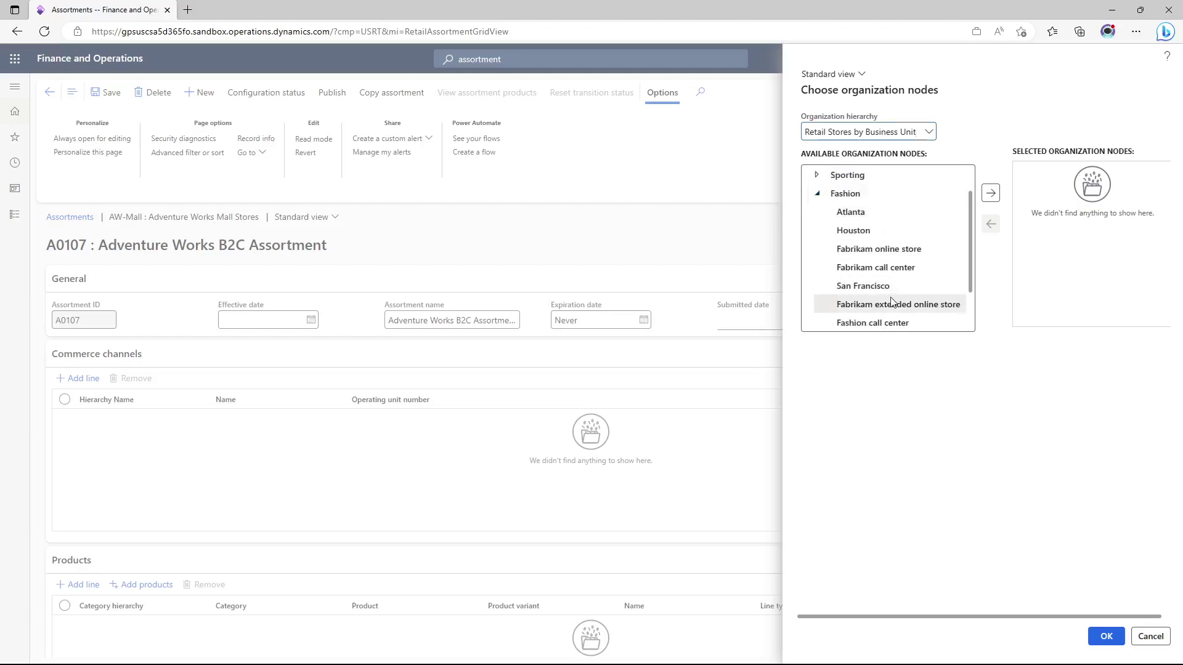
scroll(894, 295, down, 2)
scroll(893, 303, up, 3)
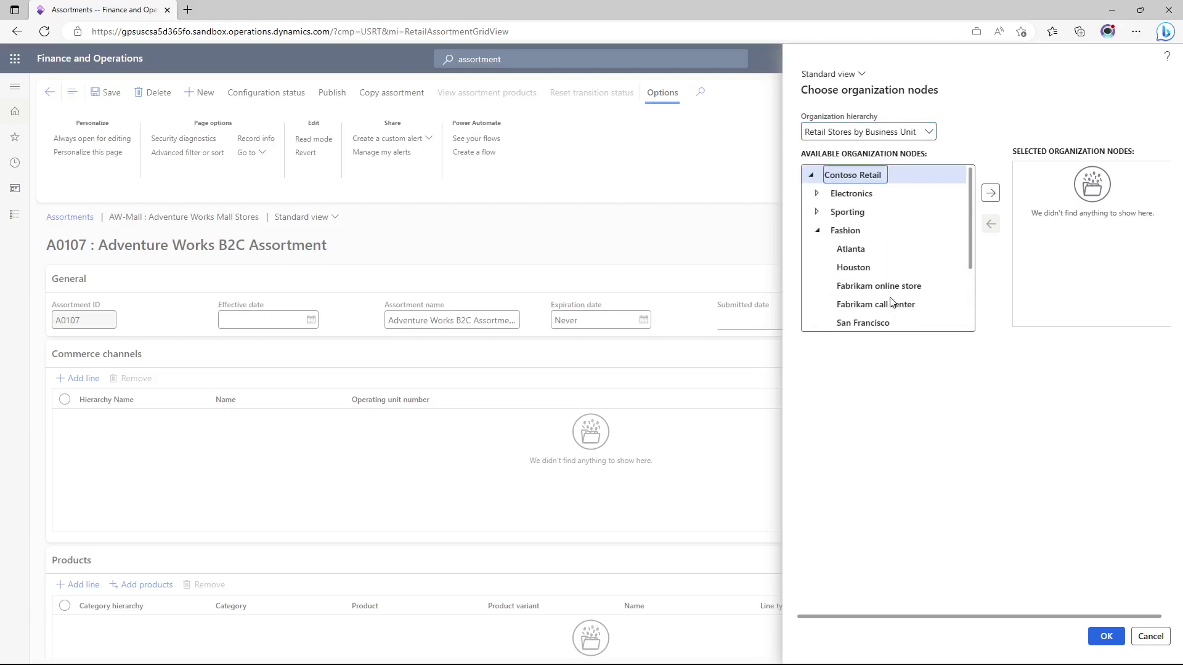
scroll(892, 303, down, 3)
click(883, 322)
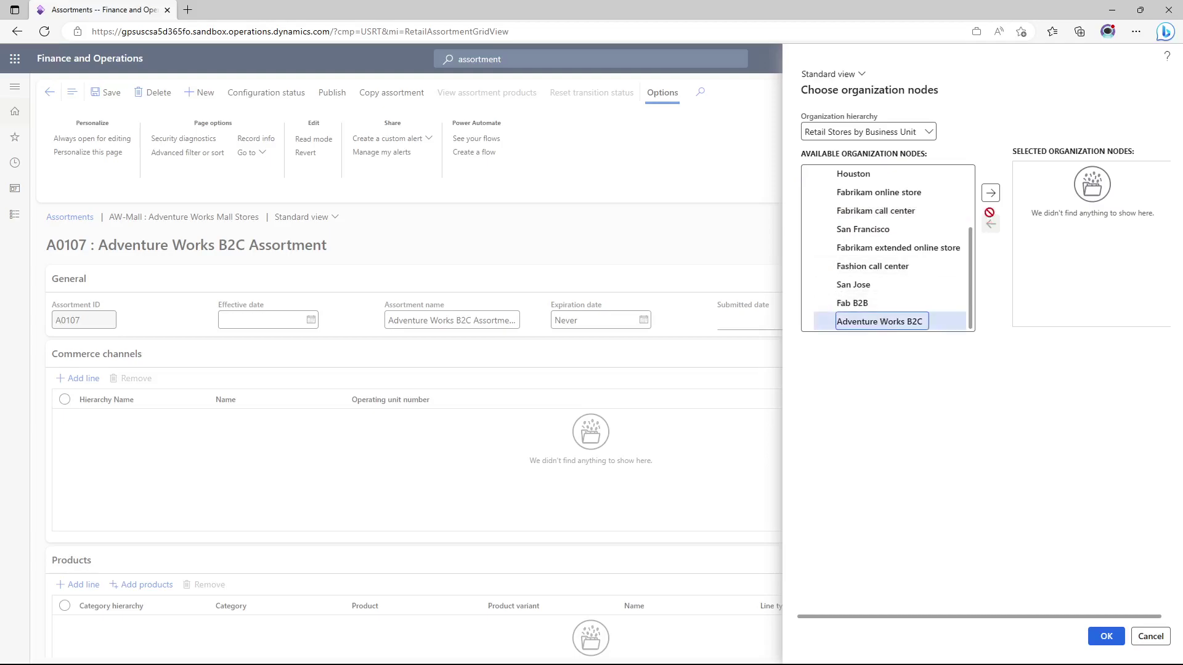
click(988, 192)
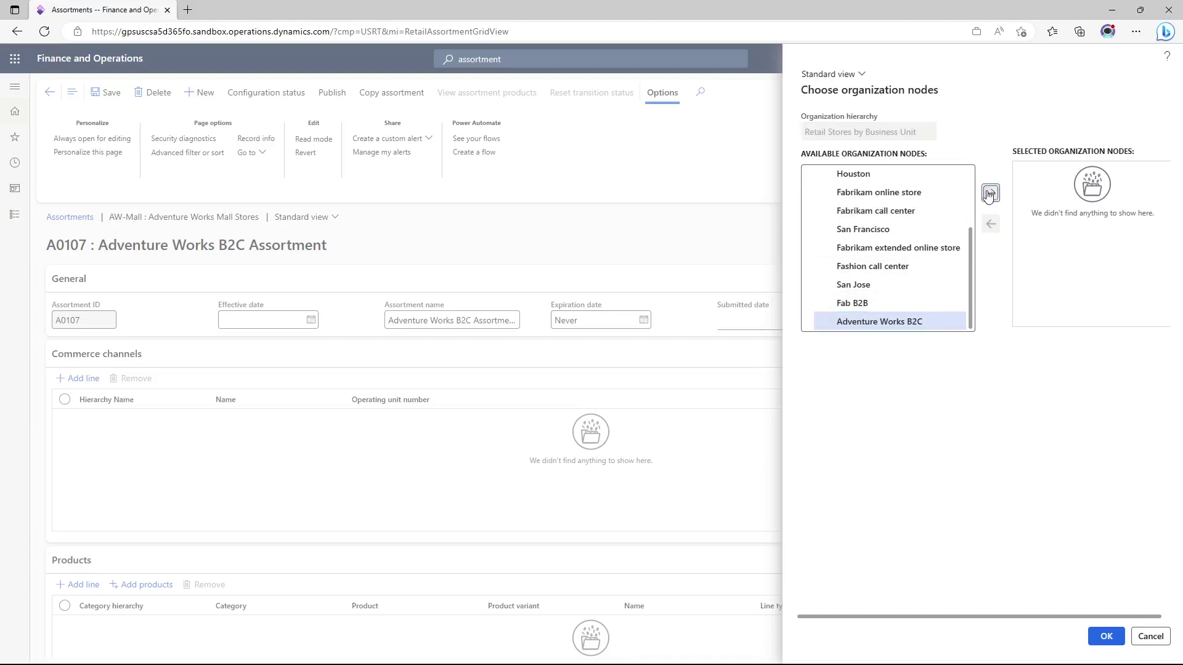
click(1106, 636)
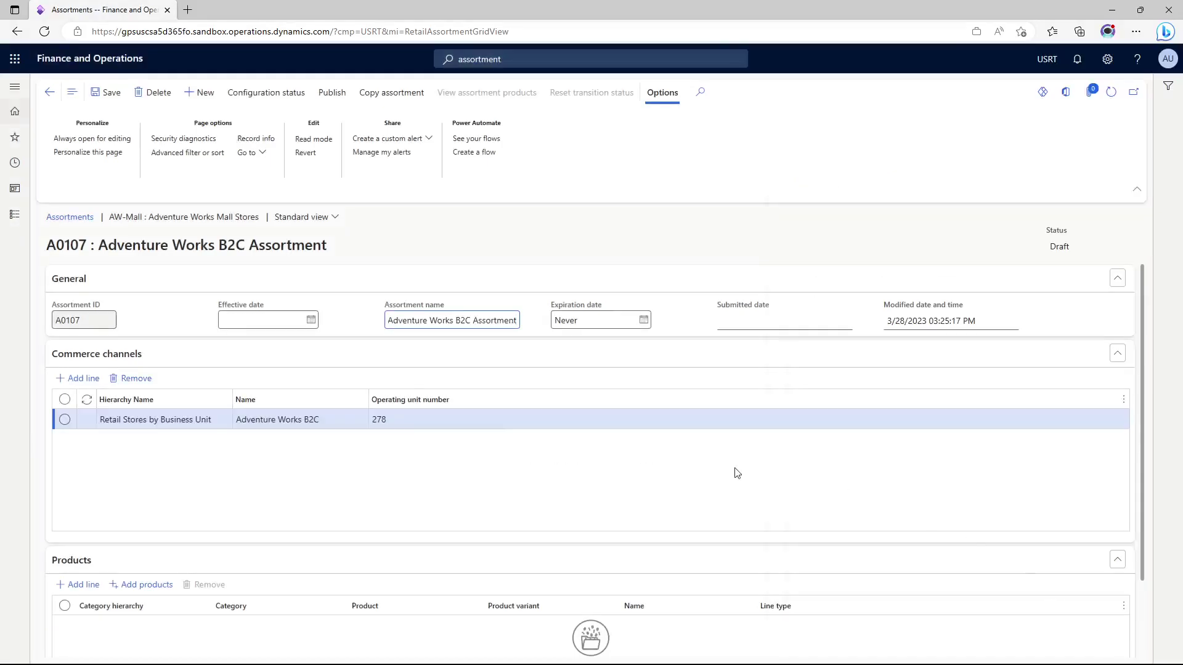
Add a product line using the Retail Product Category hierarchy.
scroll(487, 477, down, 2)
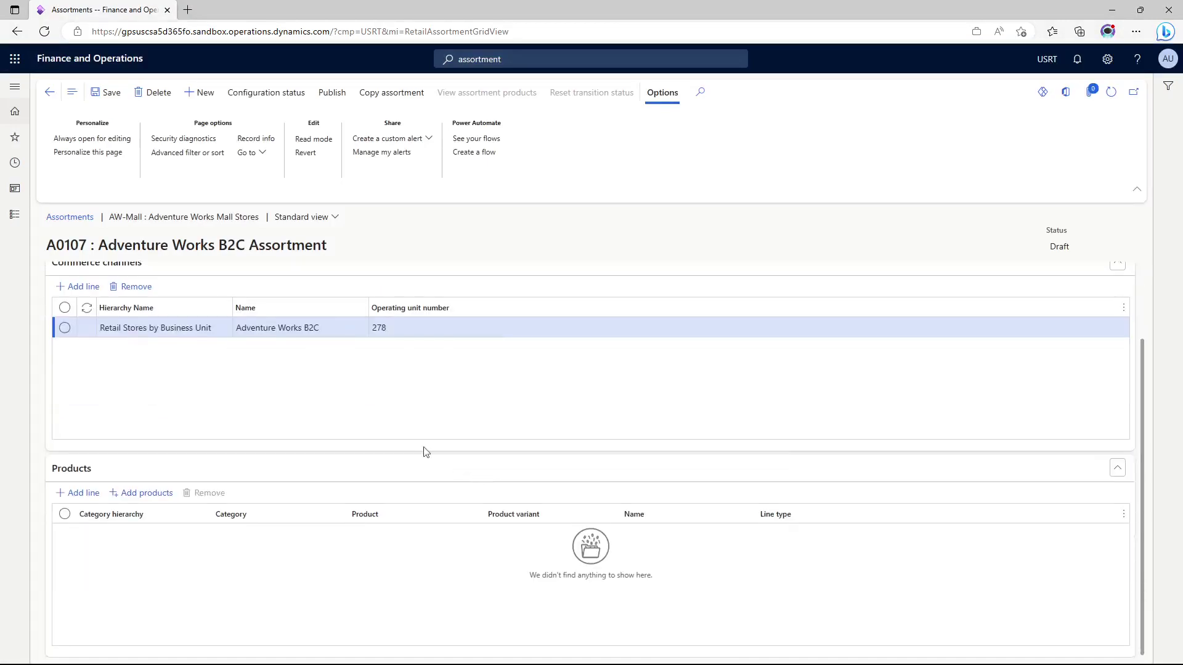
scroll(127, 391, up, 1)
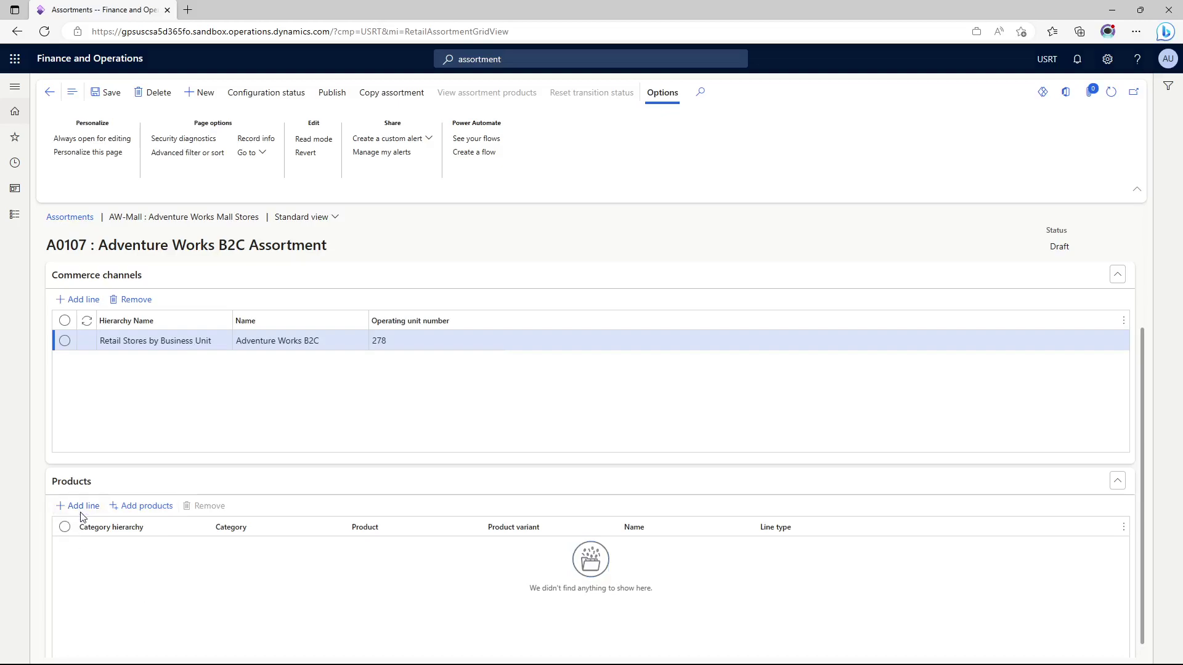
click(82, 507)
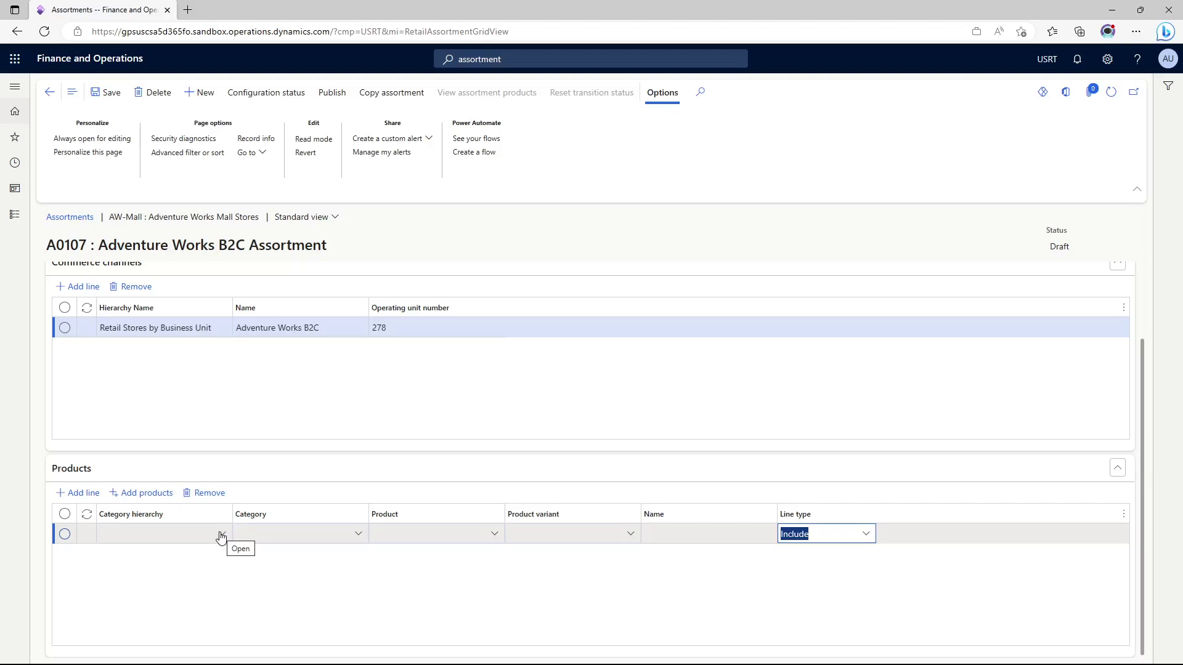
click(221, 535)
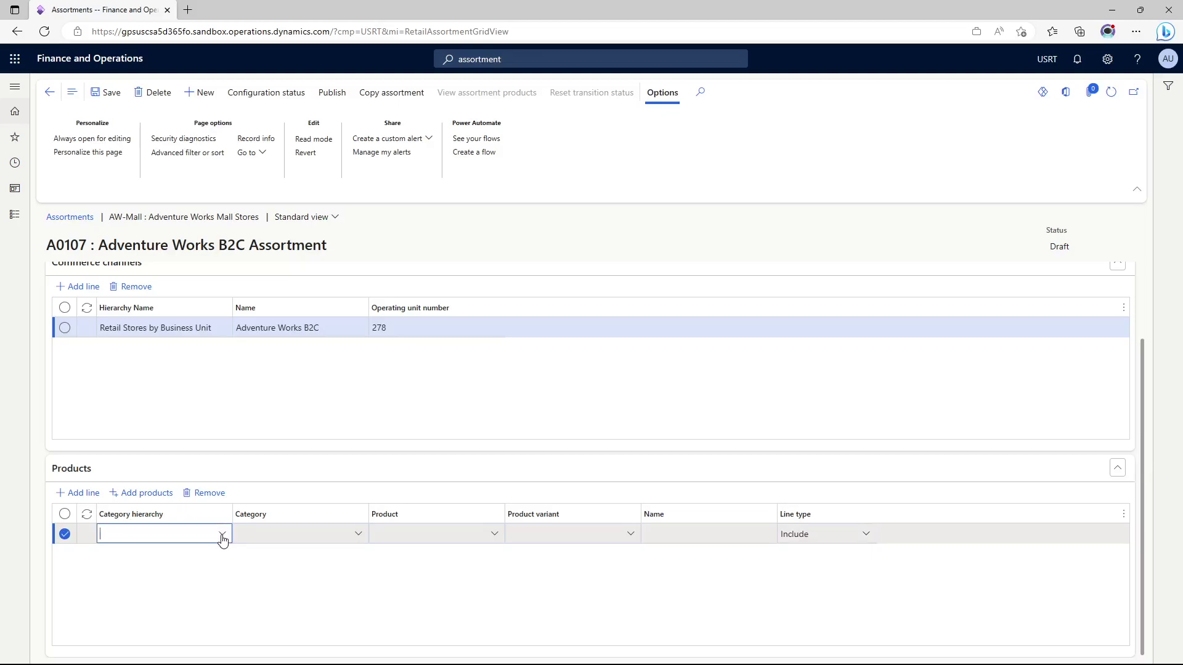
click(223, 535)
click(224, 537)
click(222, 536)
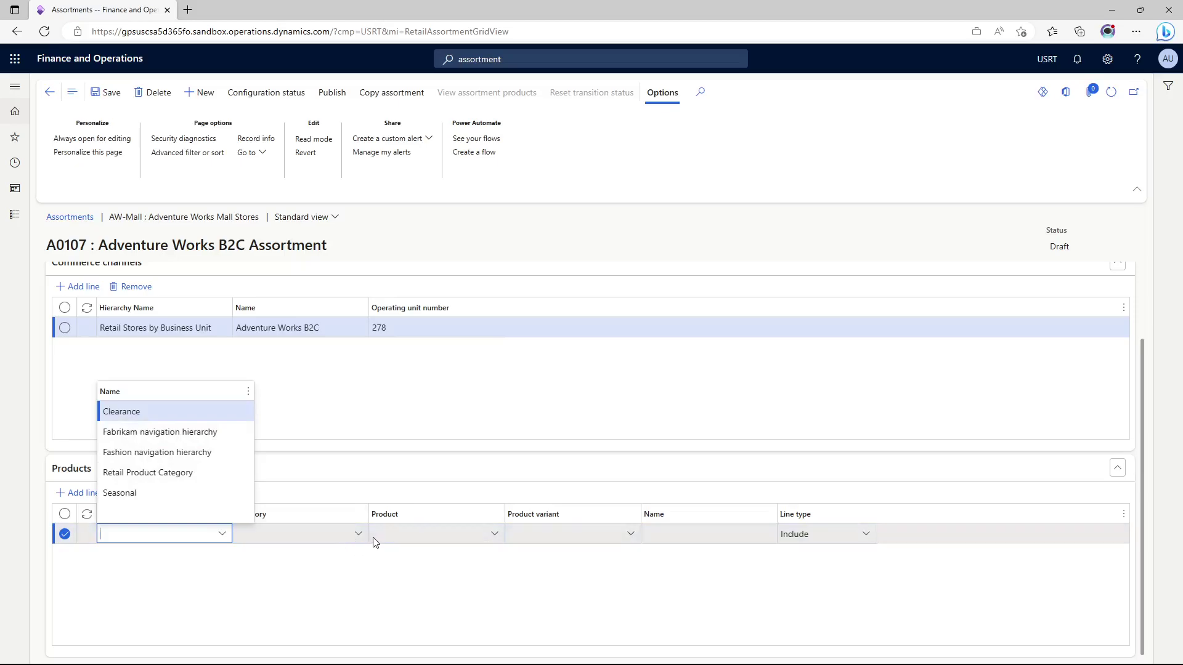
Set the product line's category to Camping and Hiking.
click(335, 539)
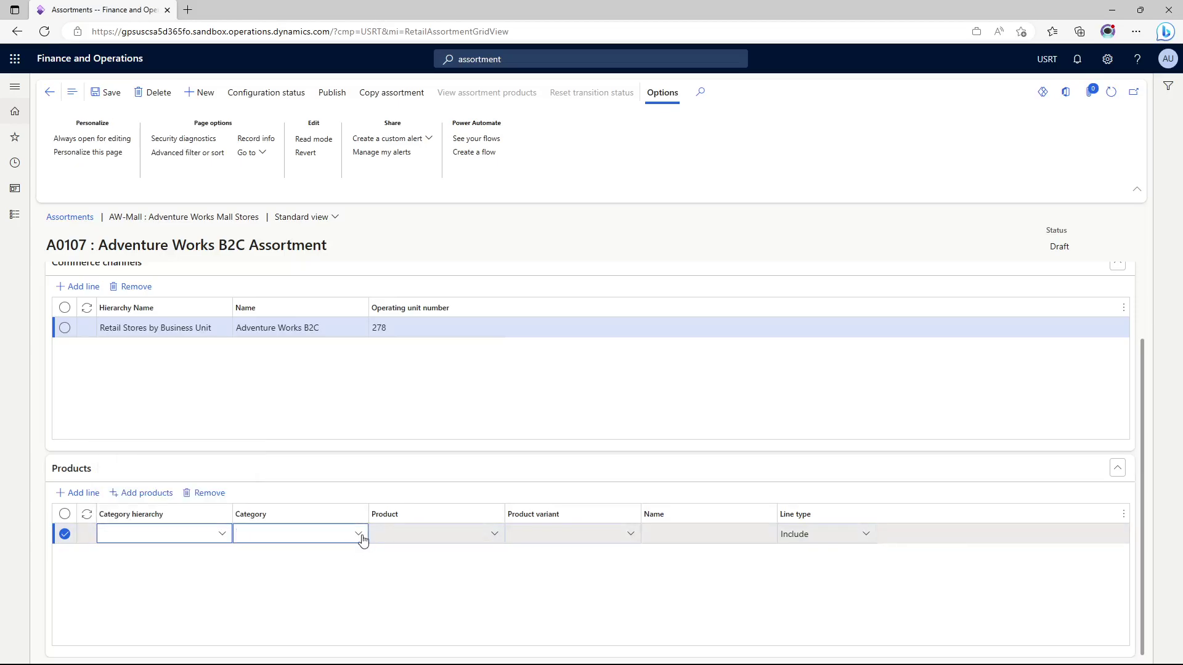
click(358, 535)
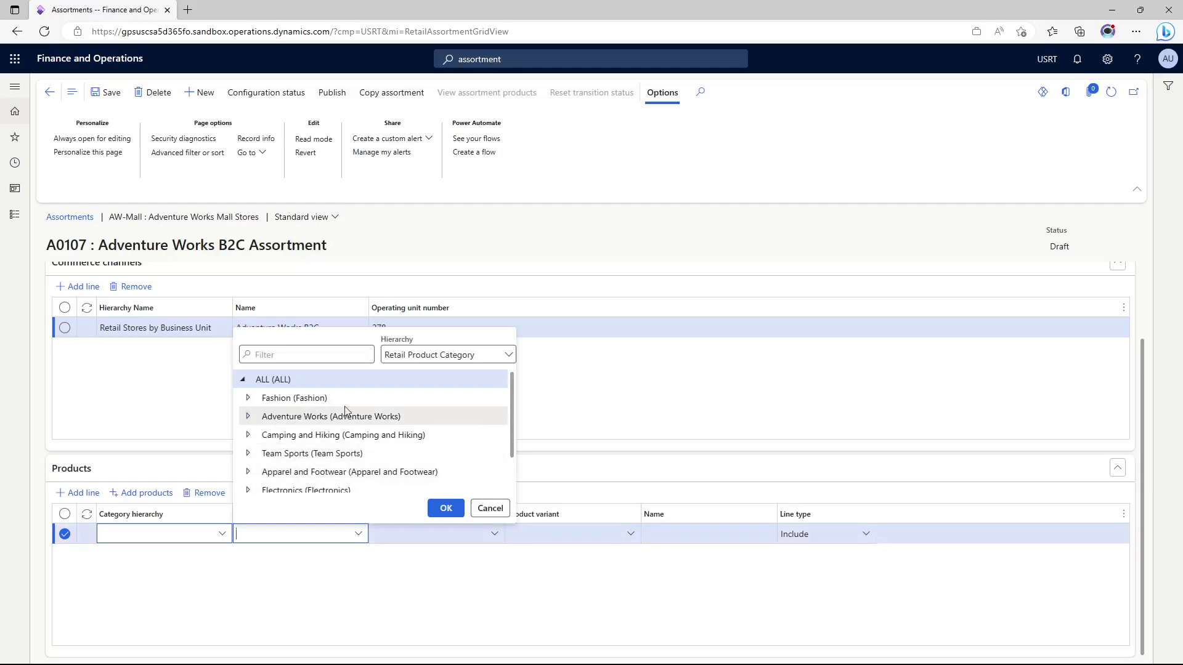
scroll(351, 410, down, 1)
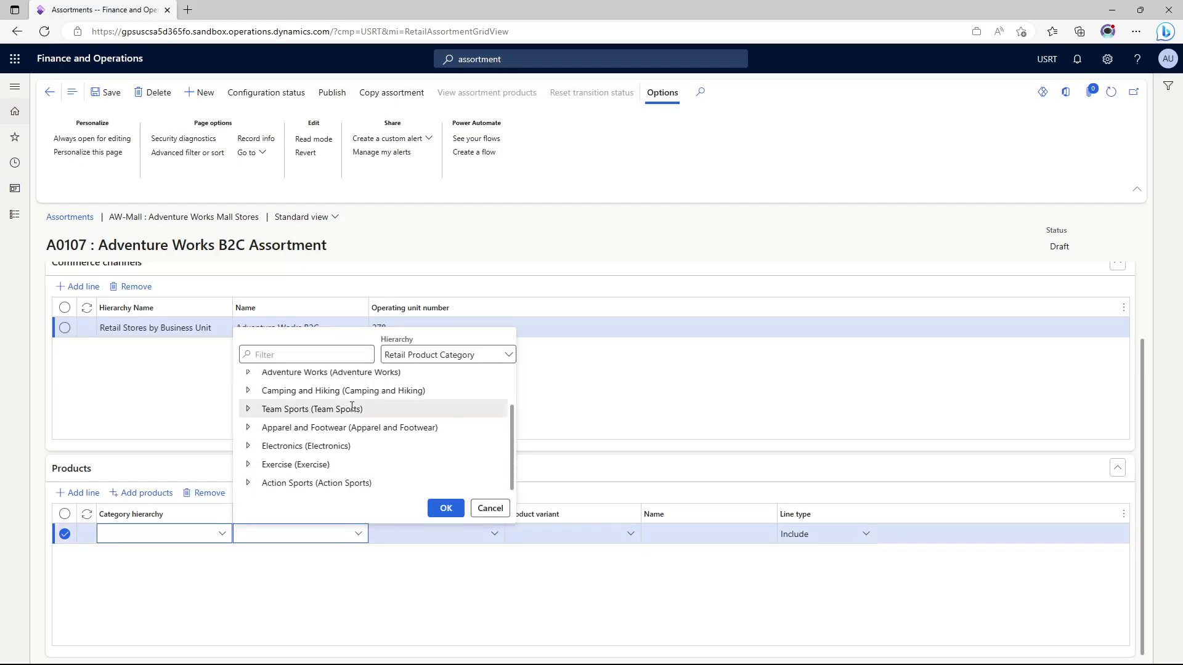
scroll(353, 408, up, 1)
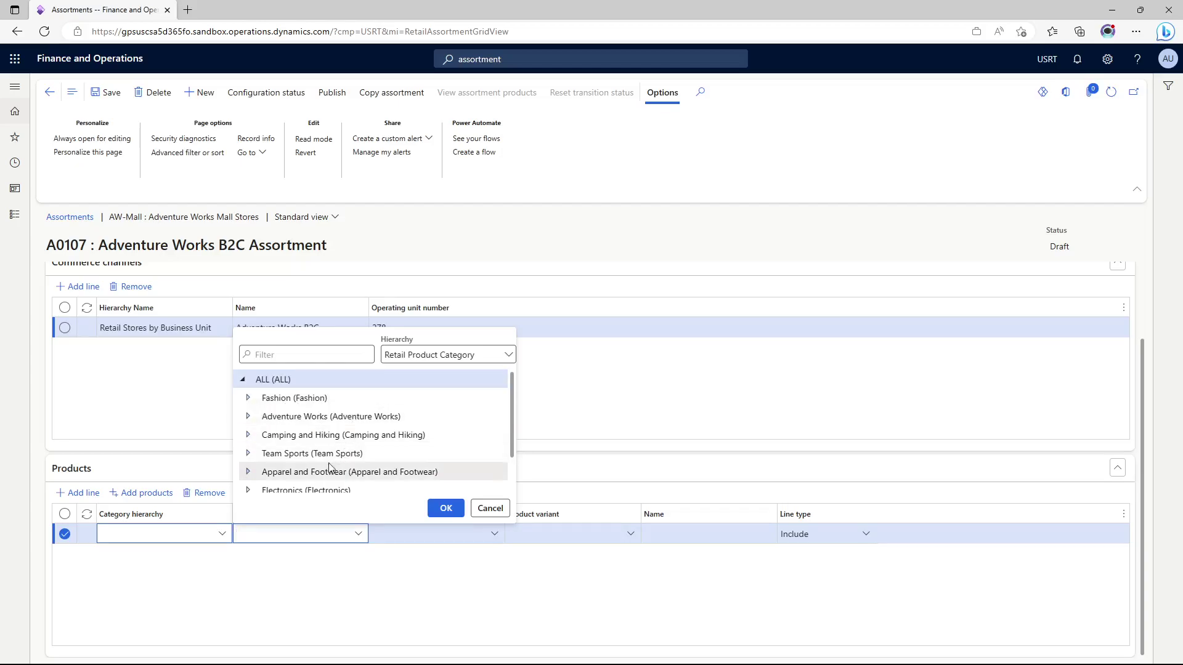
click(343, 435)
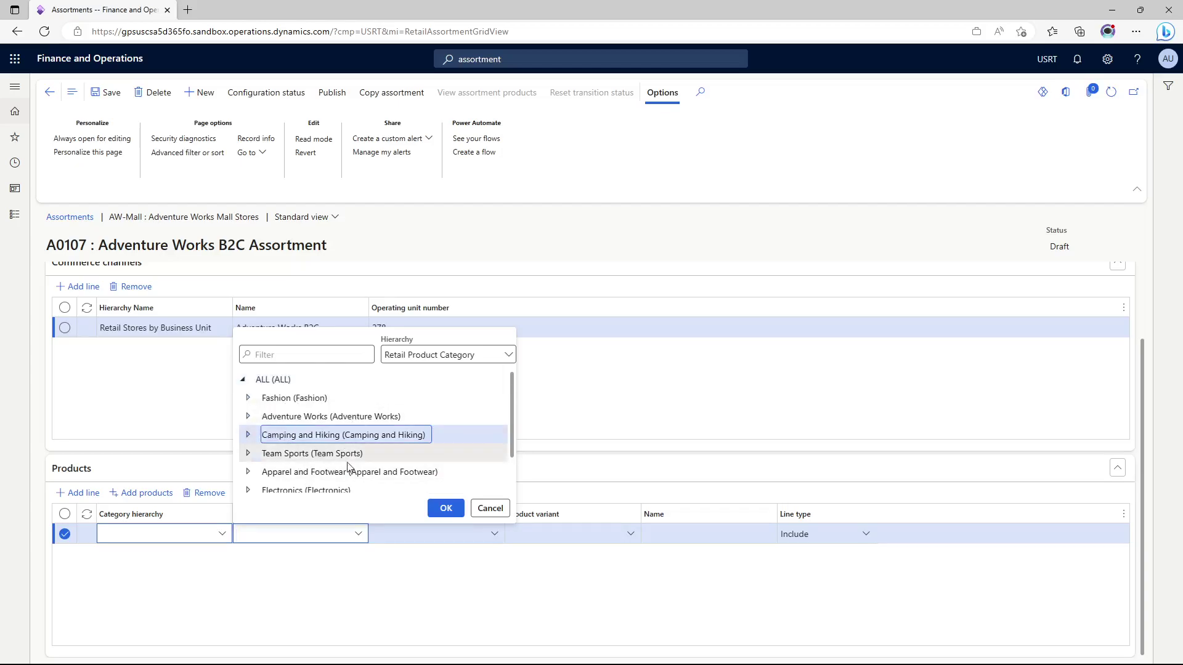
click(445, 508)
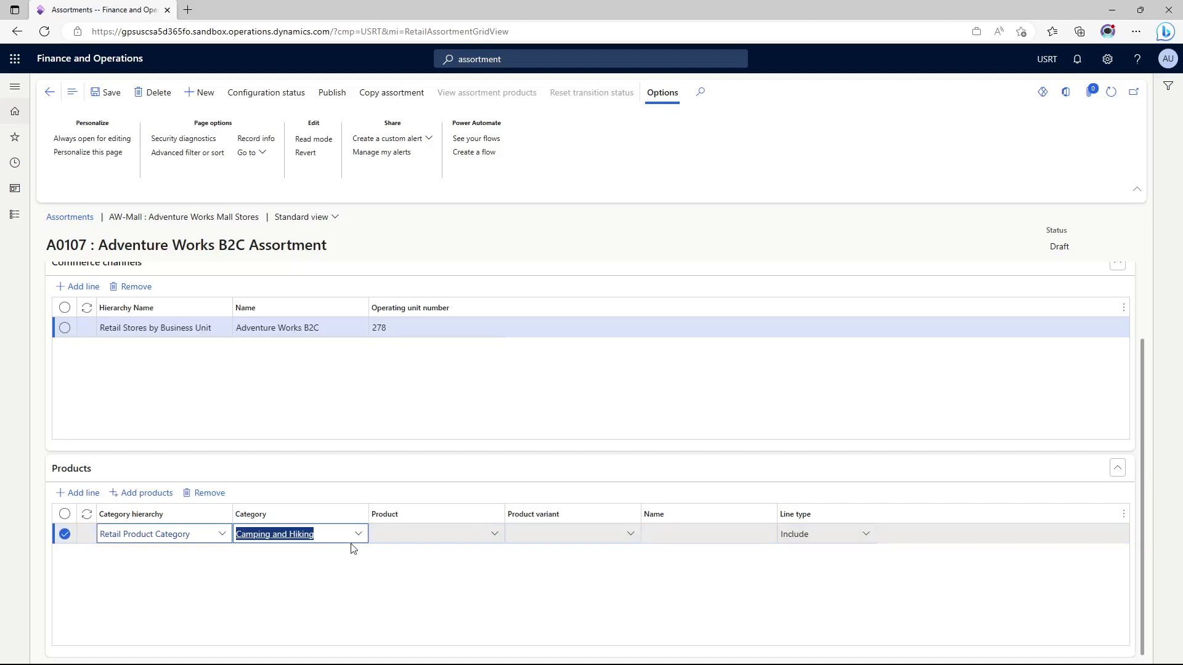
Scroll through the General and Commerce channels sections to review assortment A0107.
scroll(377, 505, up, 2)
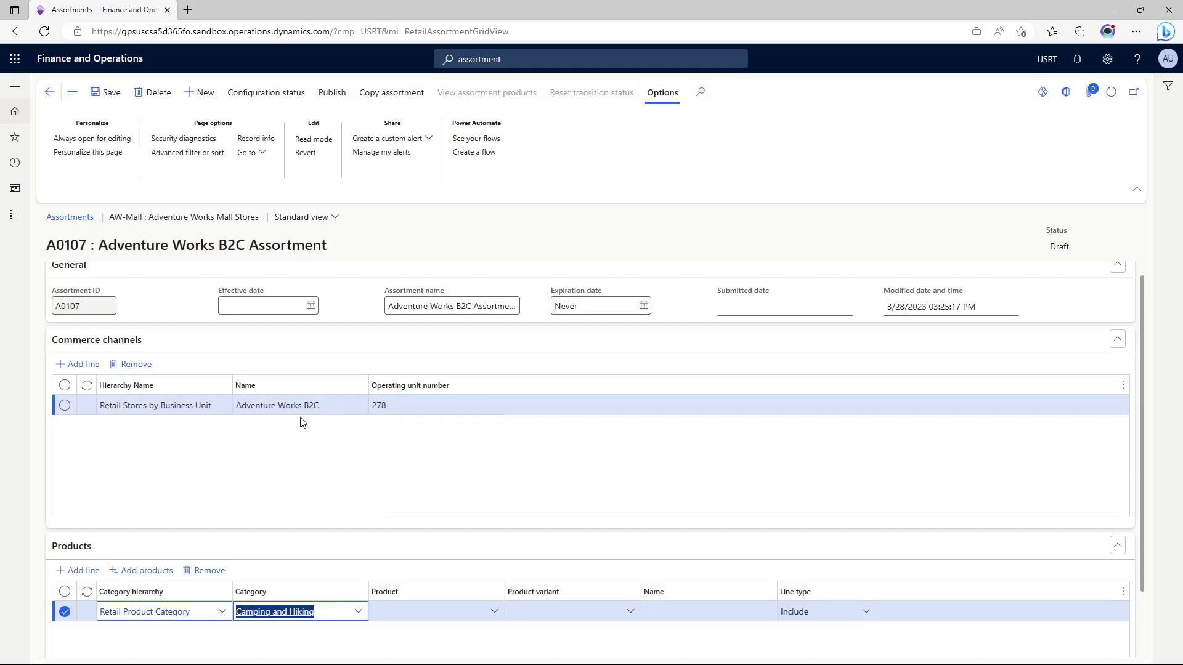
scroll(447, 435, down, 2)
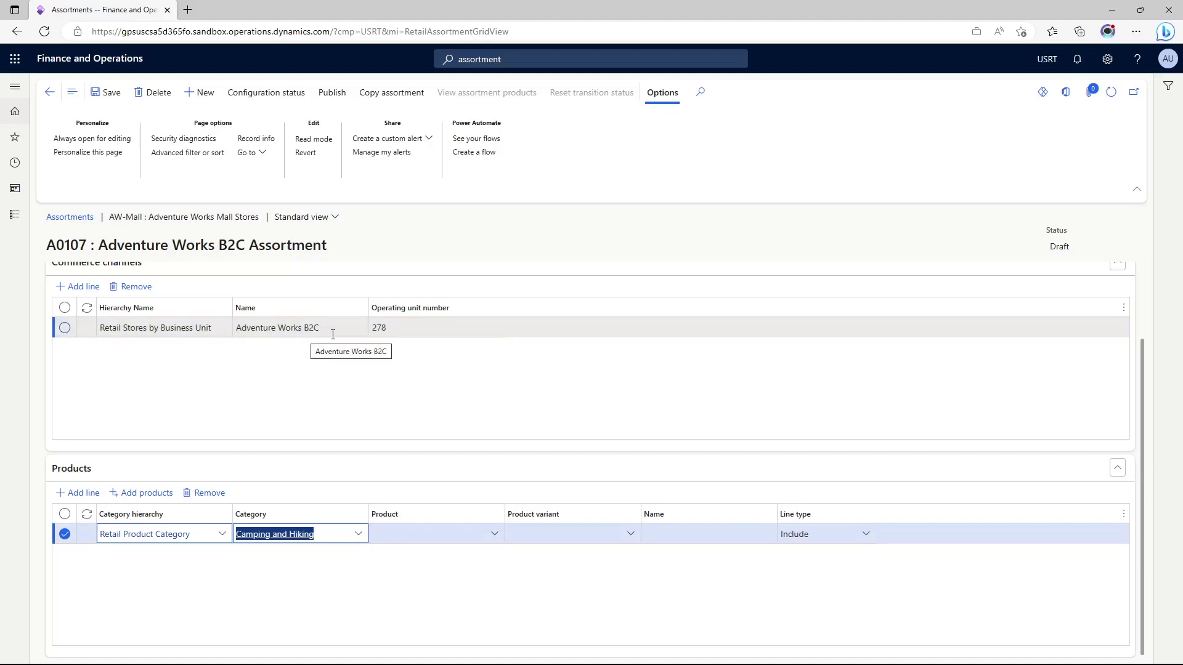
Save assortment A0107, then publish it and confirm with Yes.
click(112, 102)
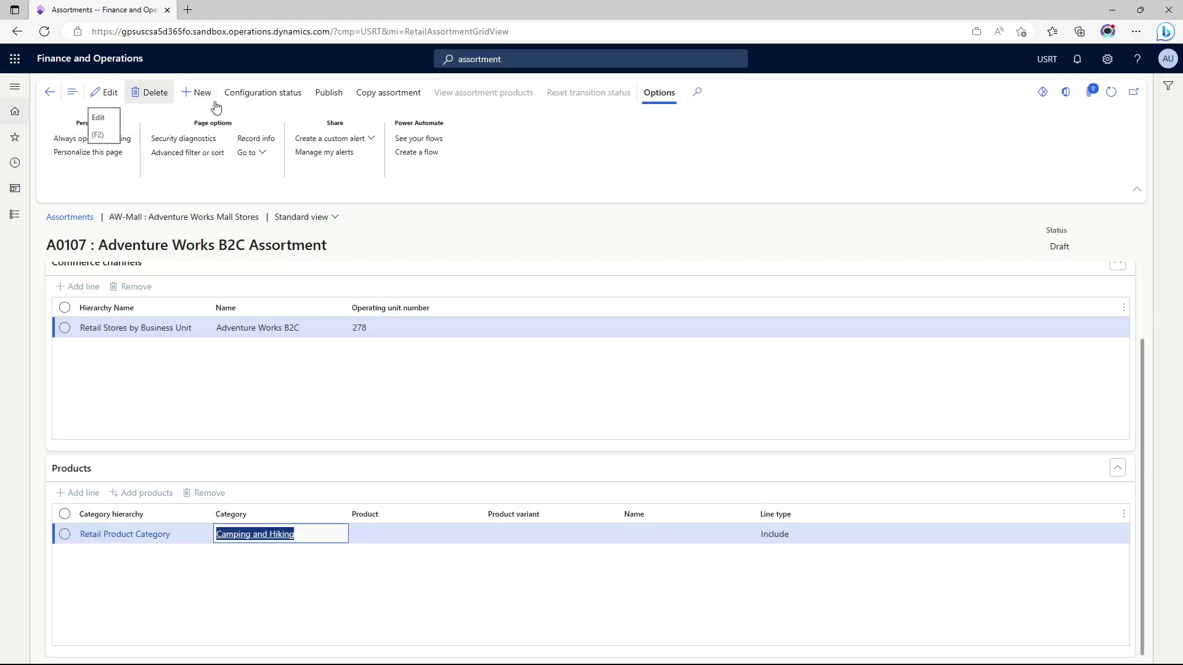
click(334, 99)
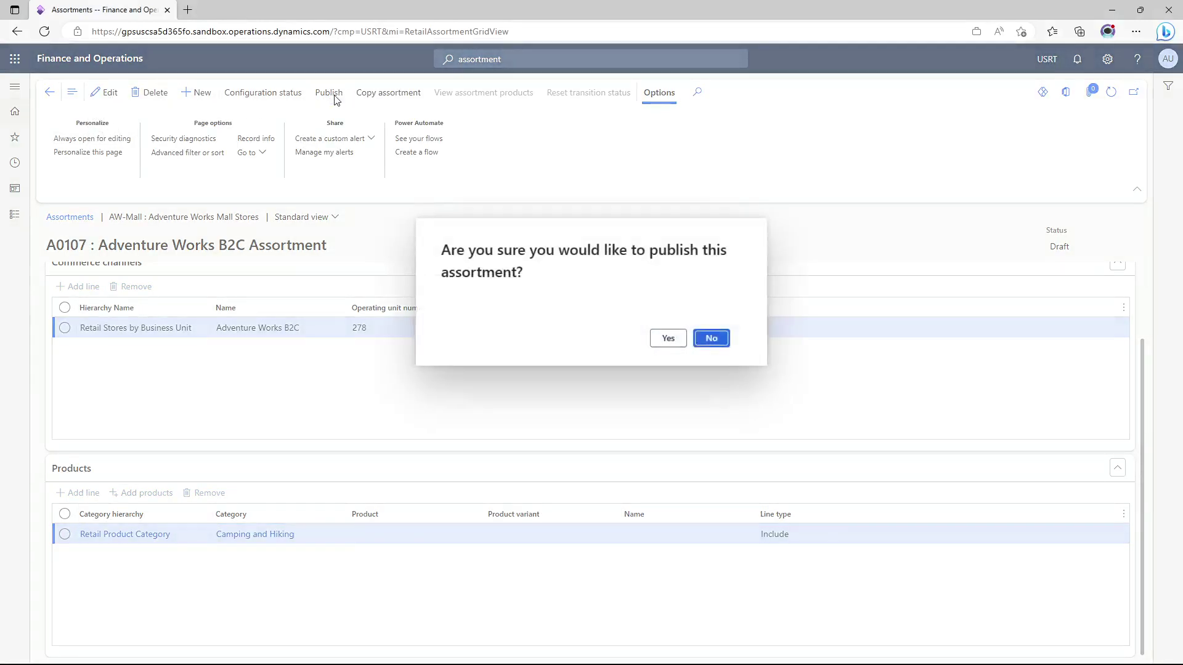
click(669, 340)
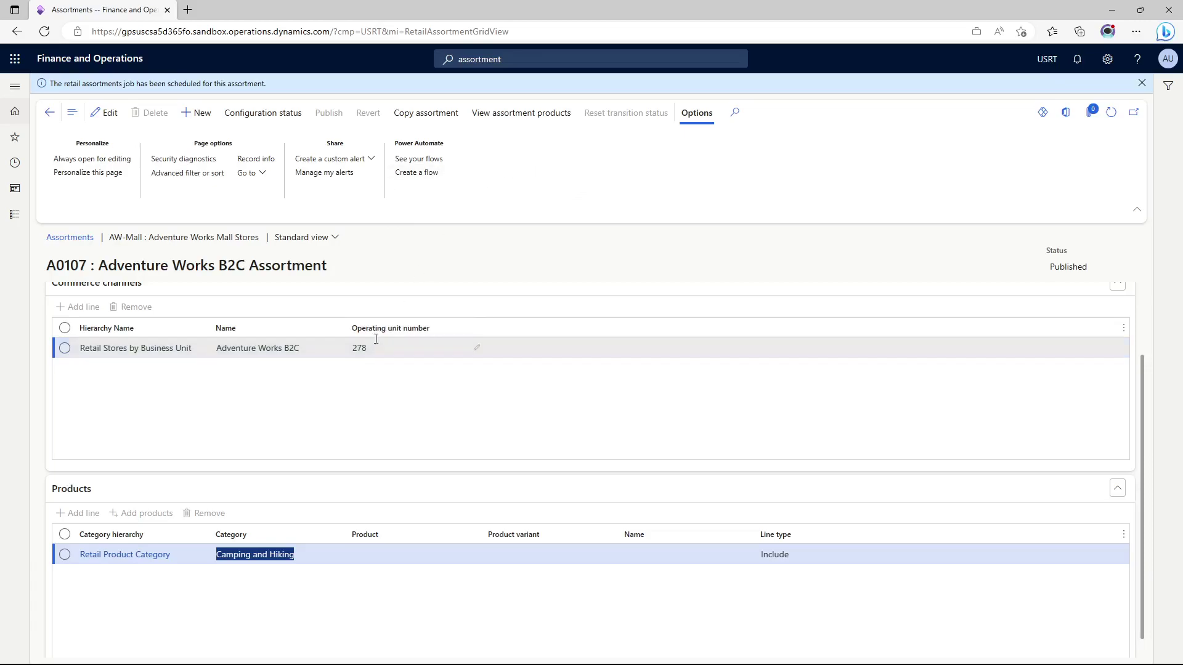
Check the assortment's products, then open the Online store list and select channel 000286.
click(554, 121)
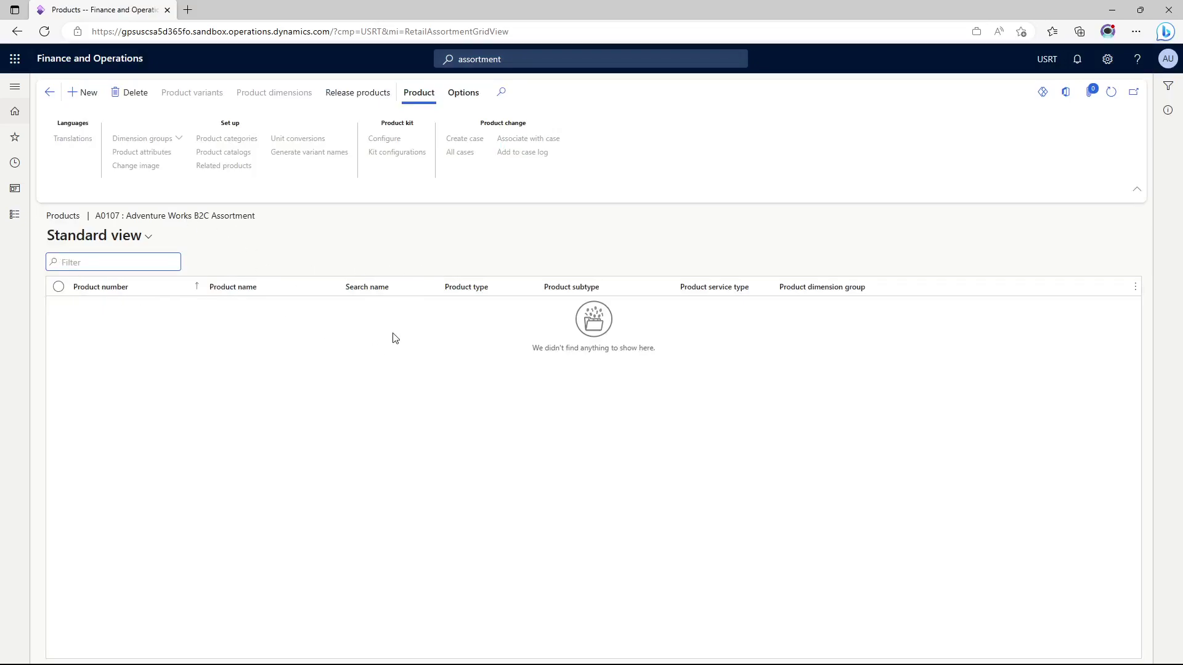
key(alt+Left)
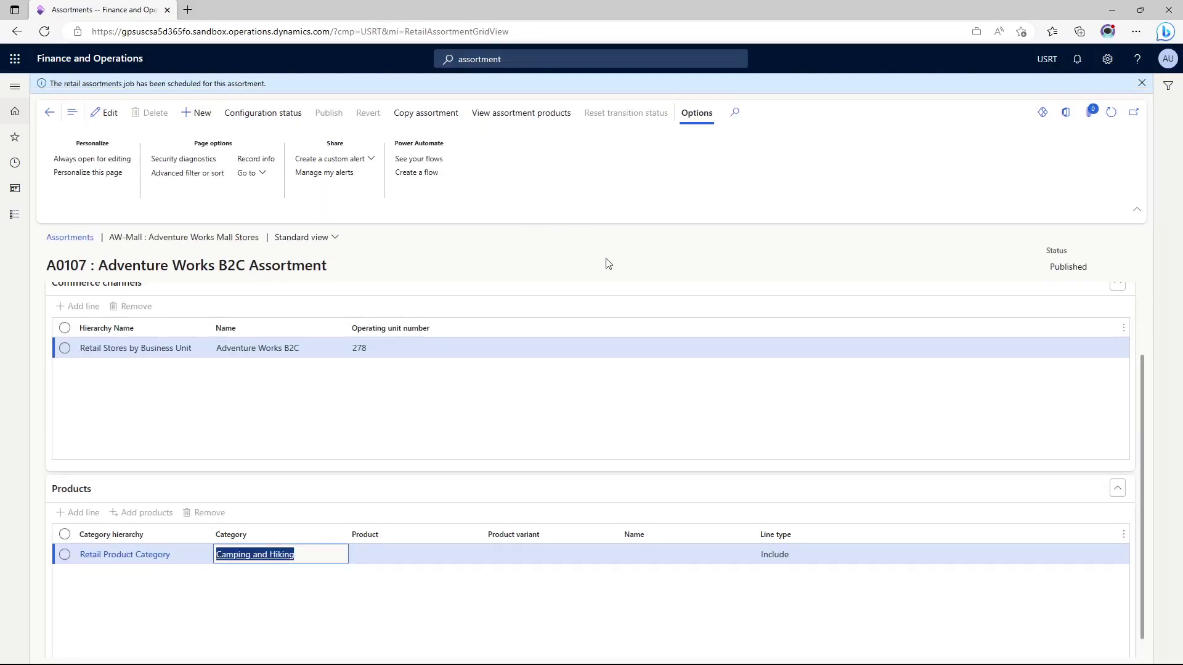
click(526, 55)
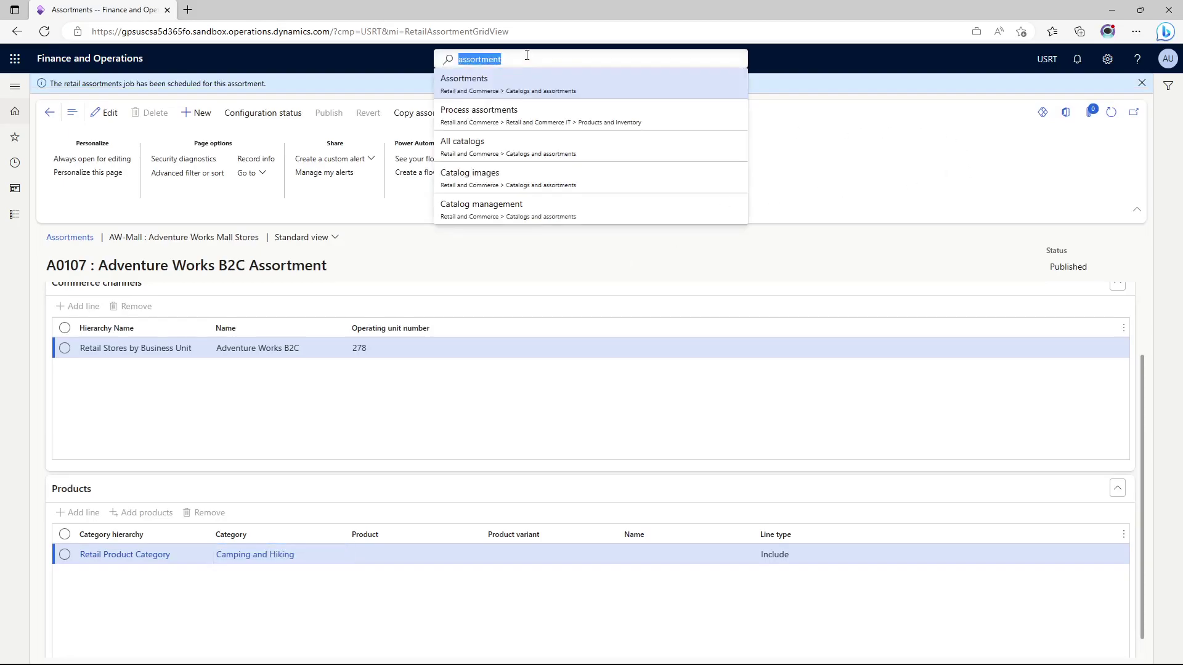
text(online store)
click(520, 92)
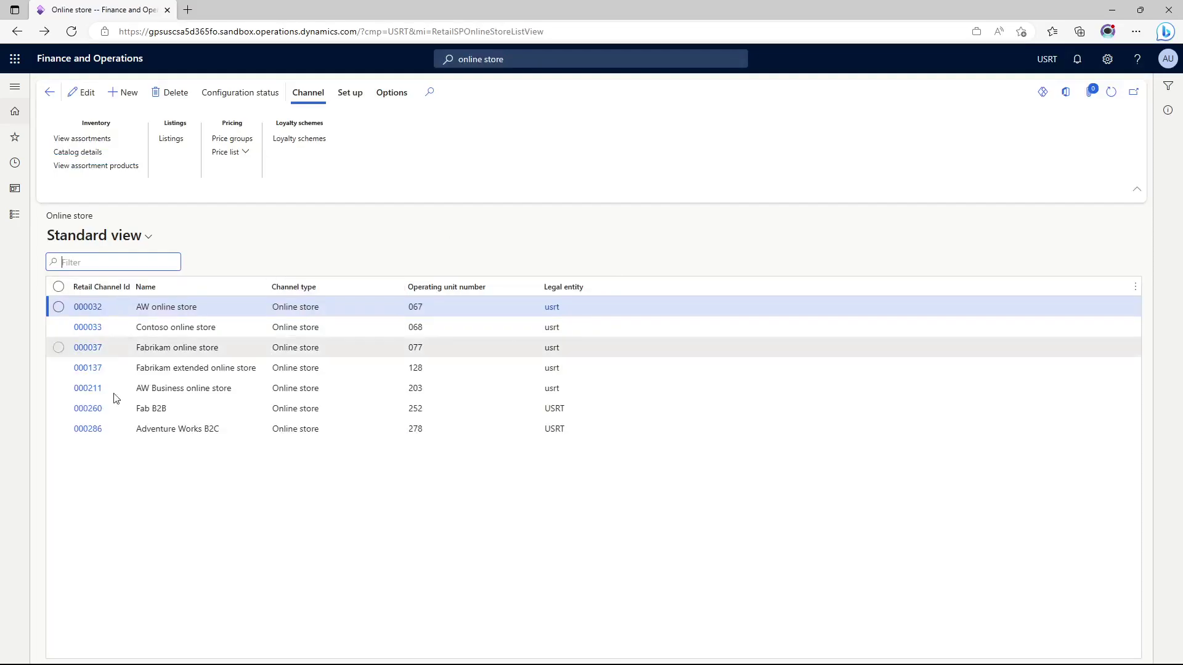
click(88, 435)
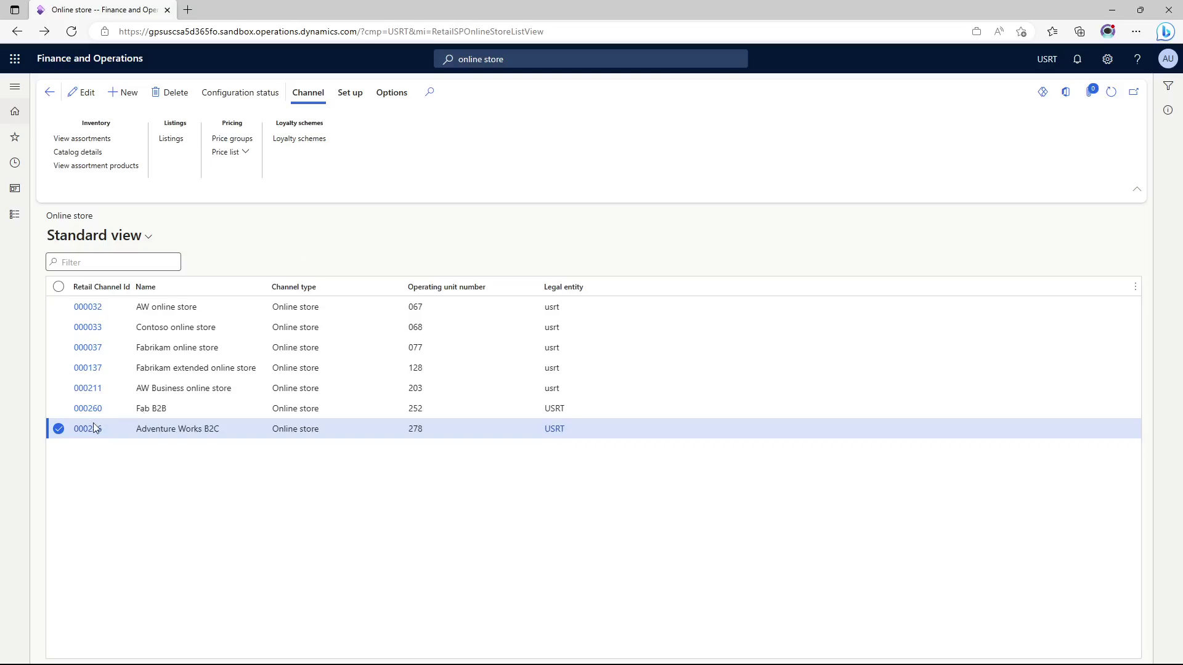
Open online store 000286 and view its assortment products, including product 75001.
click(91, 427)
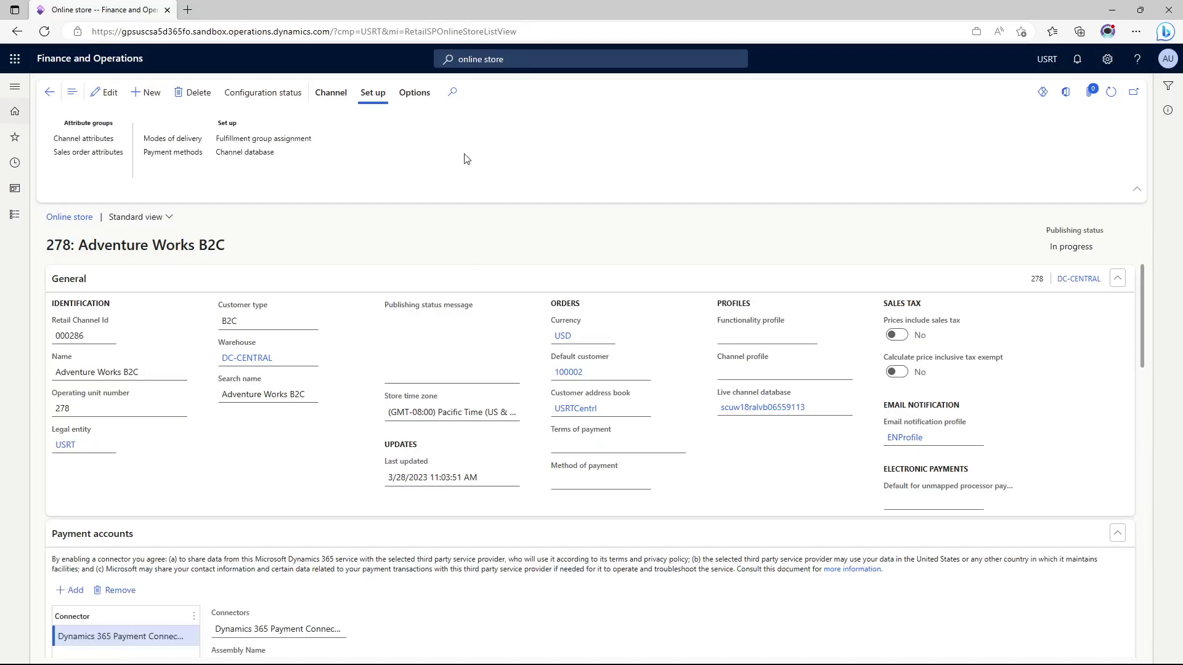
click(337, 102)
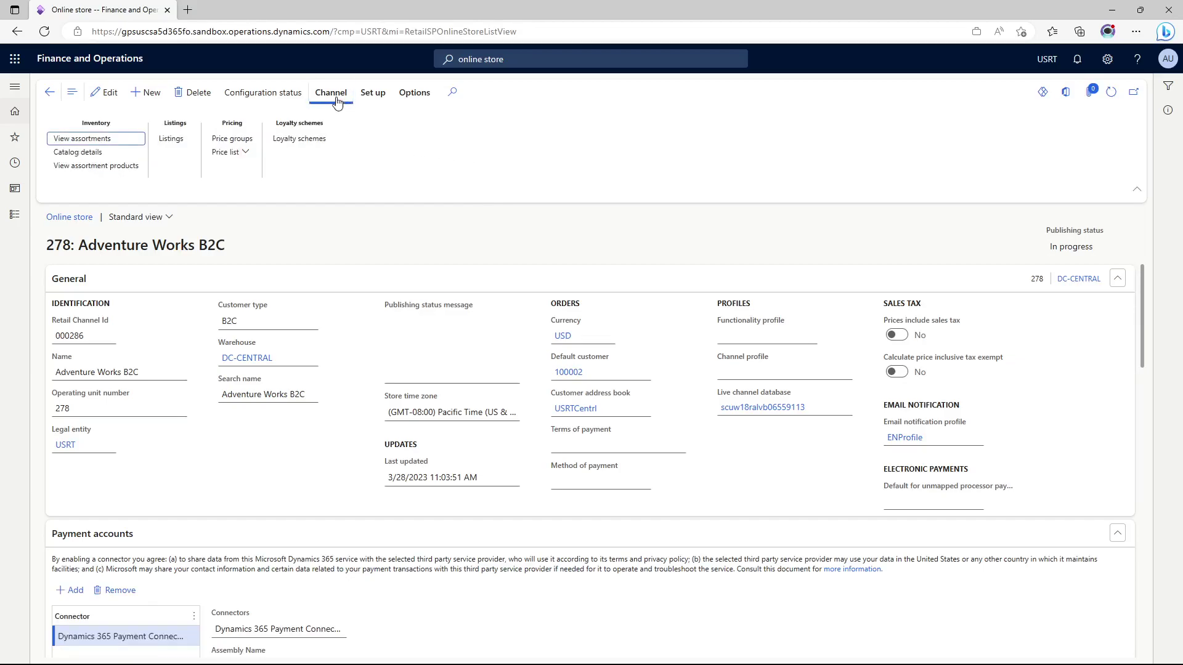
click(80, 166)
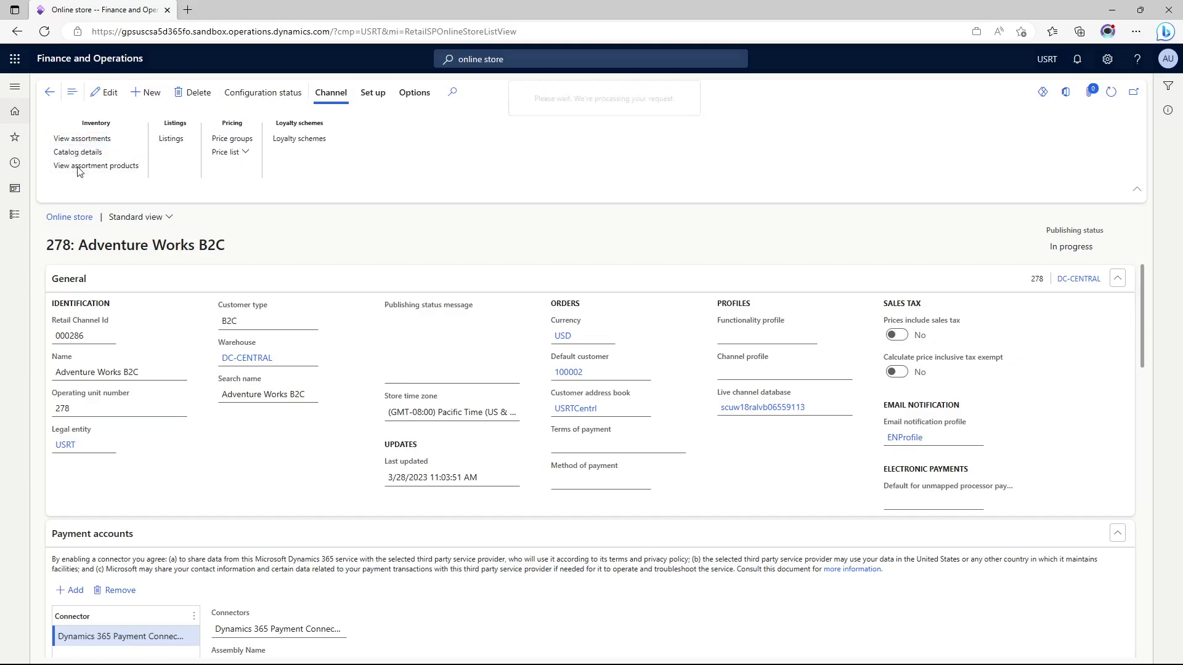